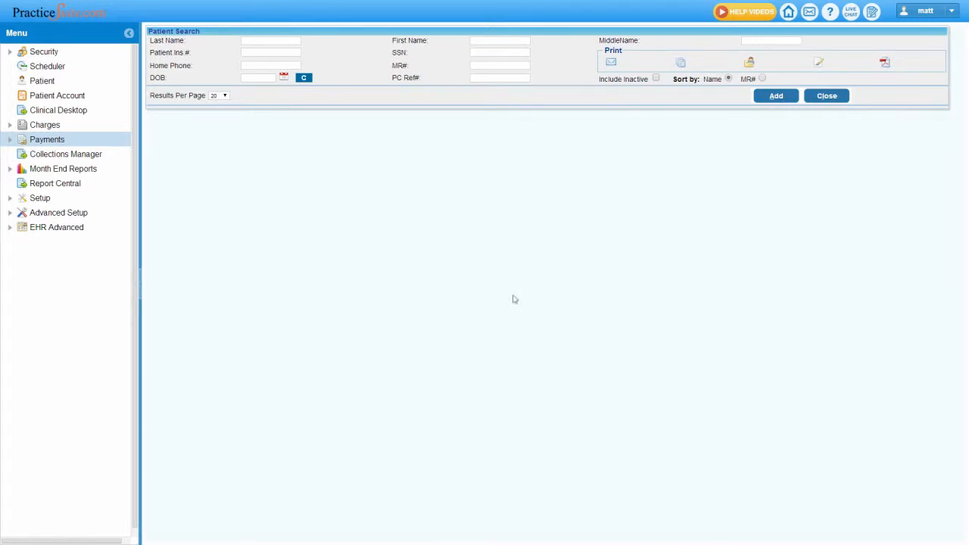
- Open manual payment posting and start a new payment entry
left_click(36, 140)
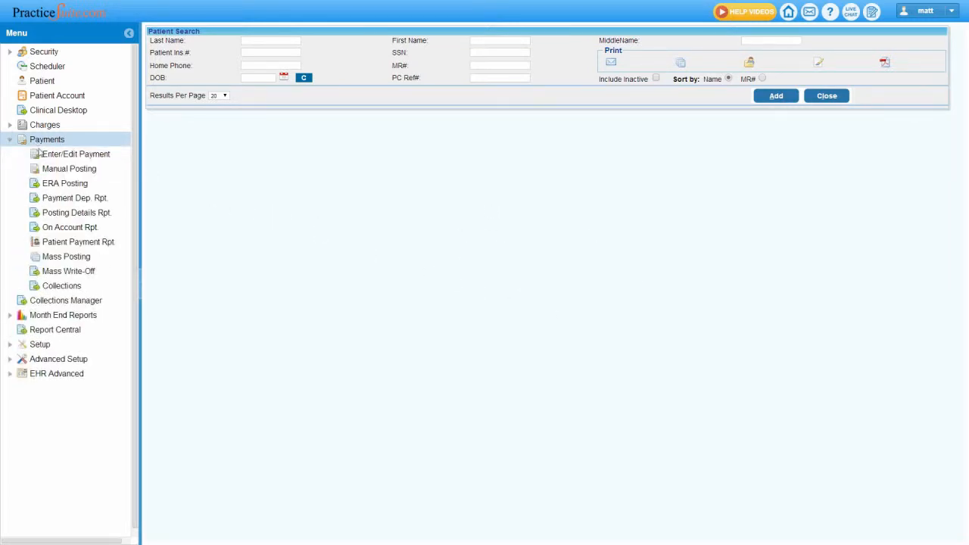
left_click(56, 171)
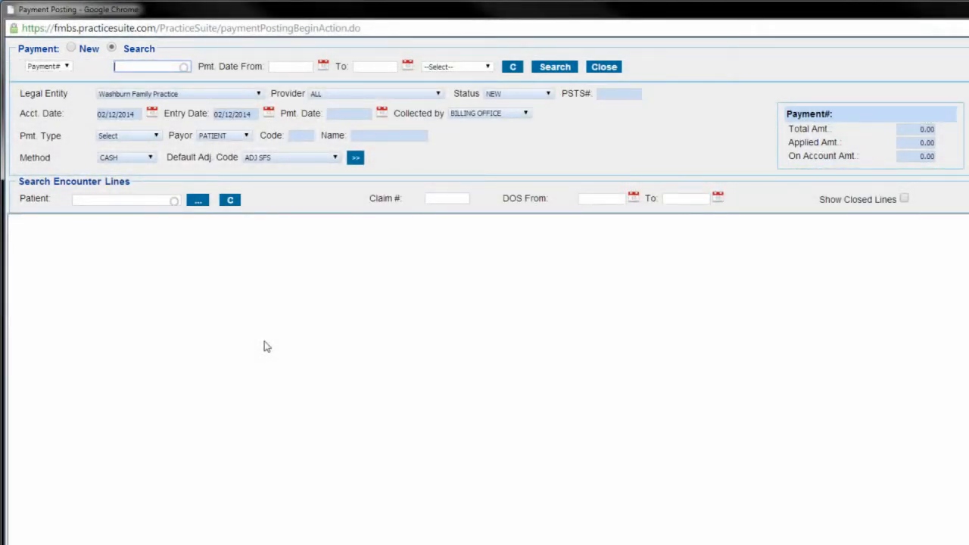
left_click(47, 67)
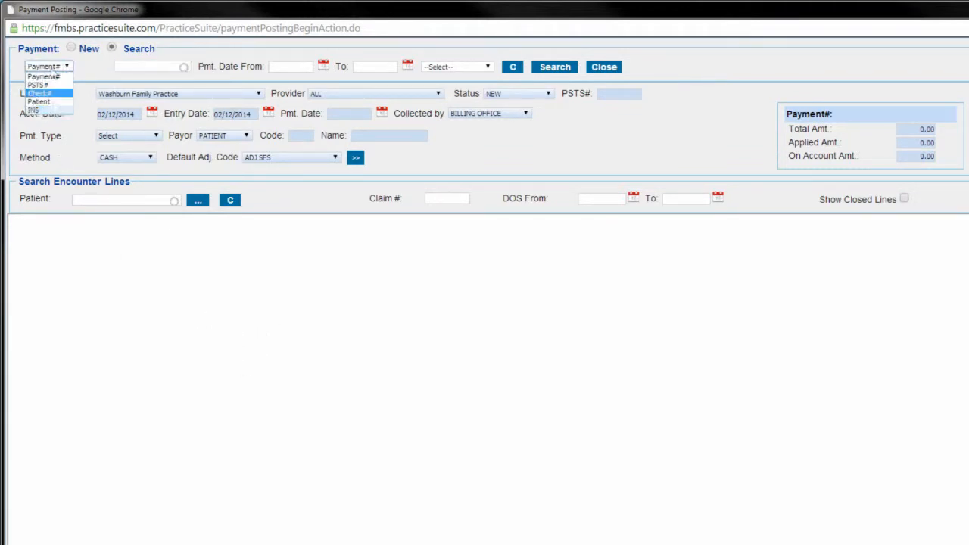
left_click(86, 74)
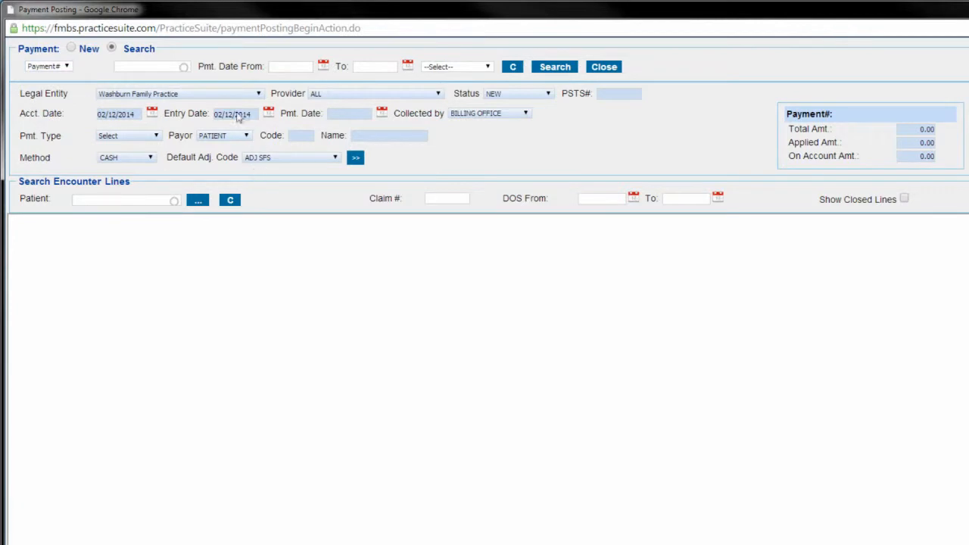
left_click(71, 47)
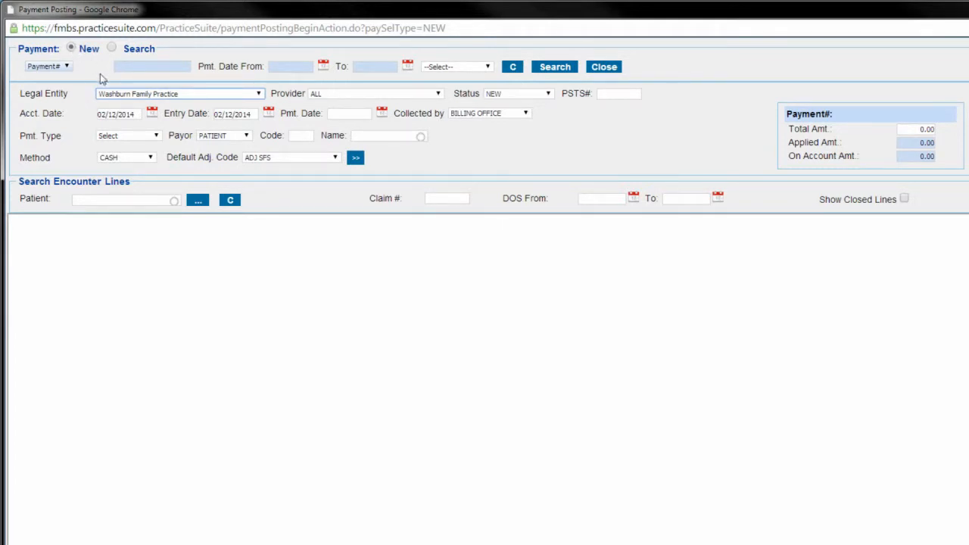
- Select Washburn Family Practice as the legal entity and ALL as the provider for the new payment
left_click(228, 97)
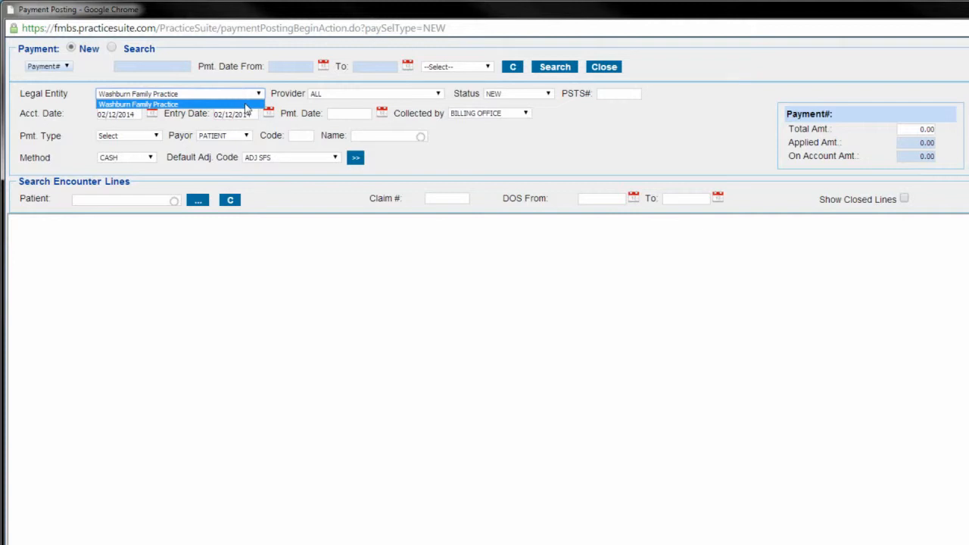
left_click(245, 105)
left_click(433, 95)
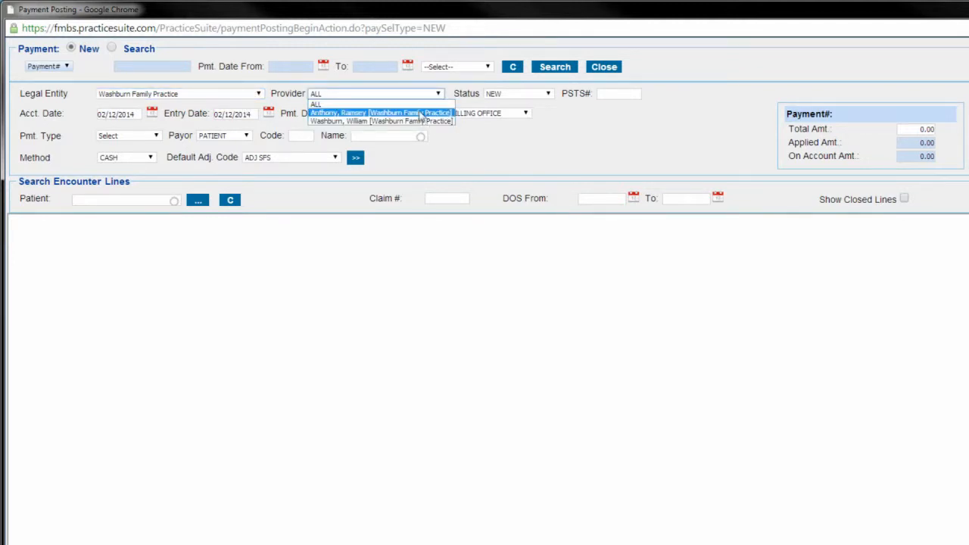
left_click(415, 108)
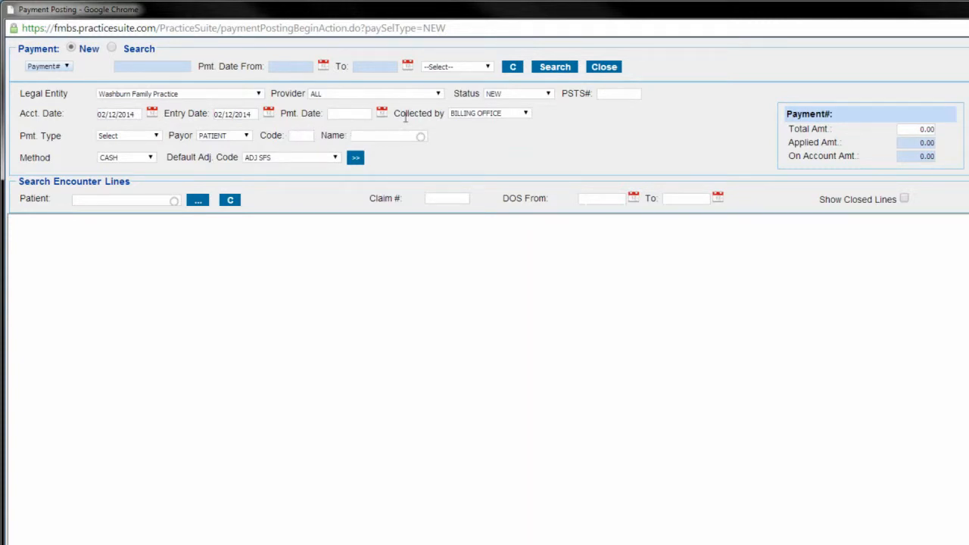
- Set the payment date to 02/11/2014 and record the payment as collected by FRONT OFFICE
left_click(382, 112)
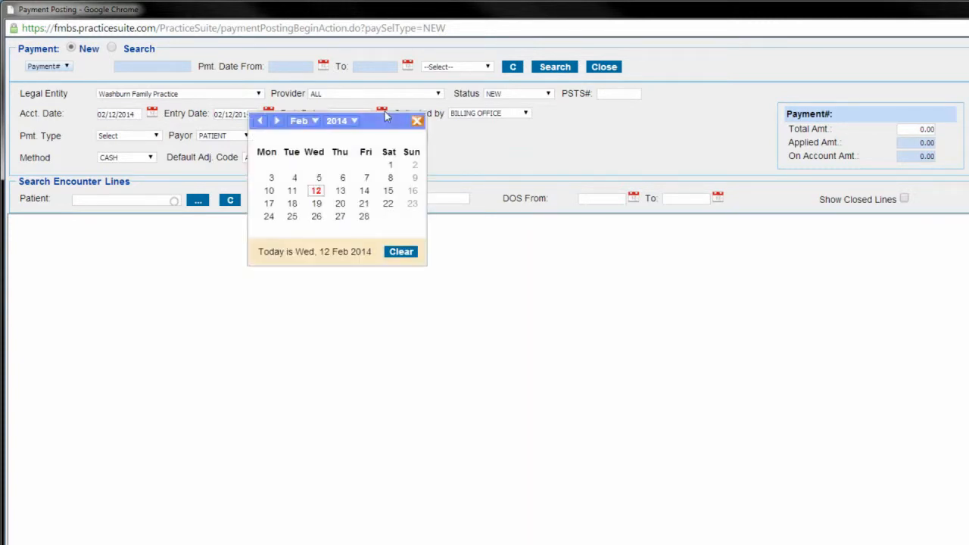
left_click(293, 192)
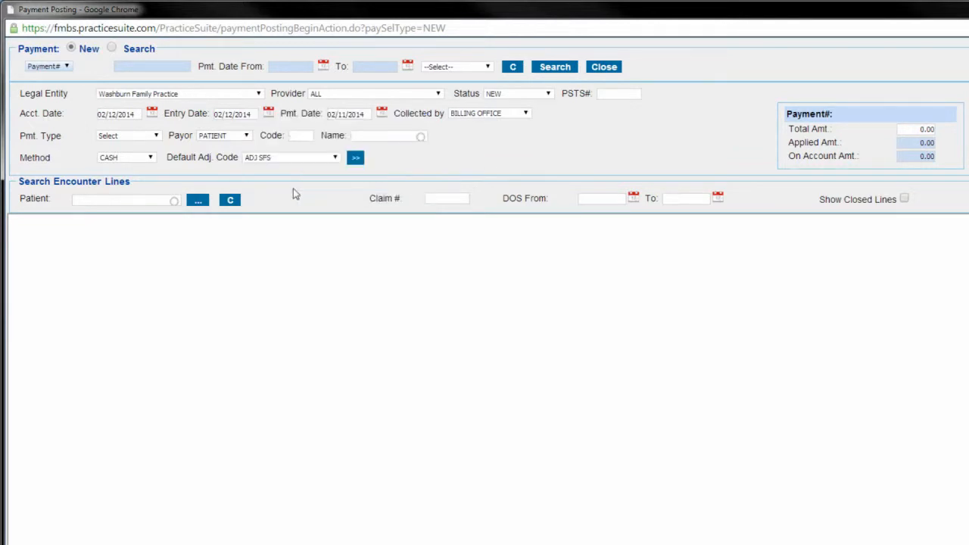
left_click(515, 113)
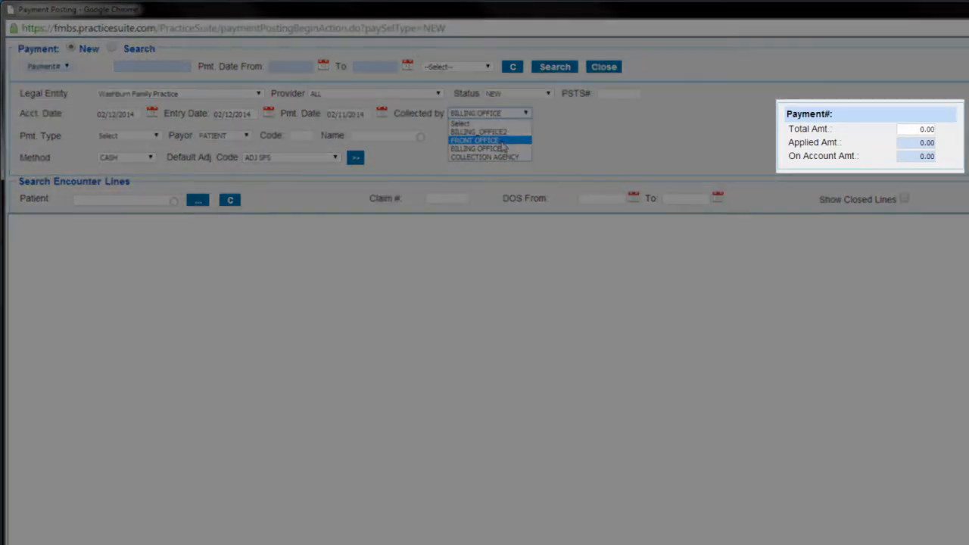
left_click(504, 141)
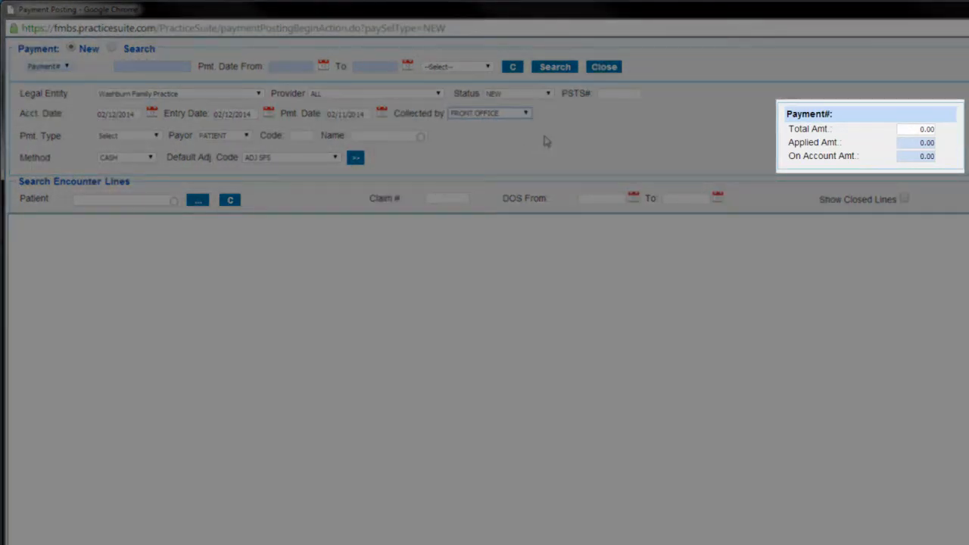
- Enter 1250.00 as the payment's total amount
left_click(919, 130)
type("1250")
double_click(776, 119)
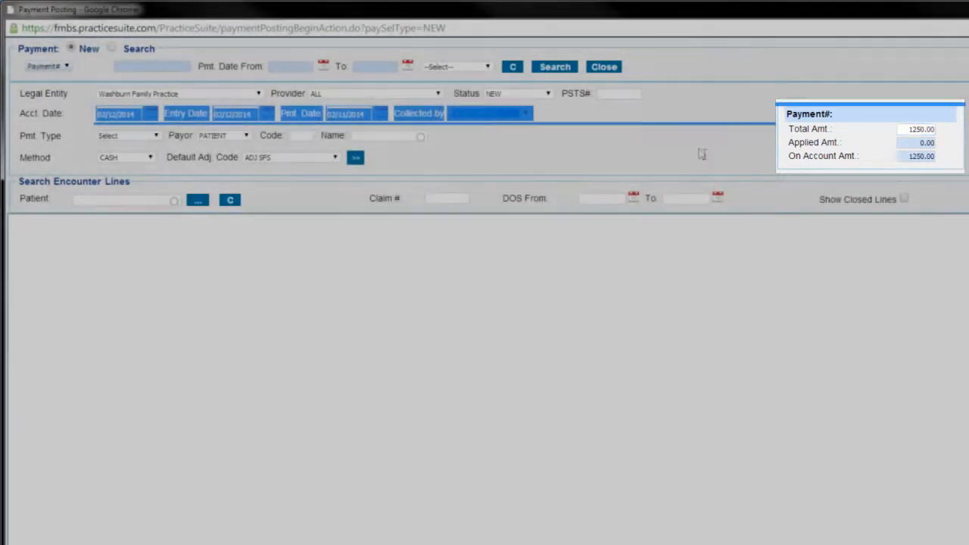
left_click(698, 149)
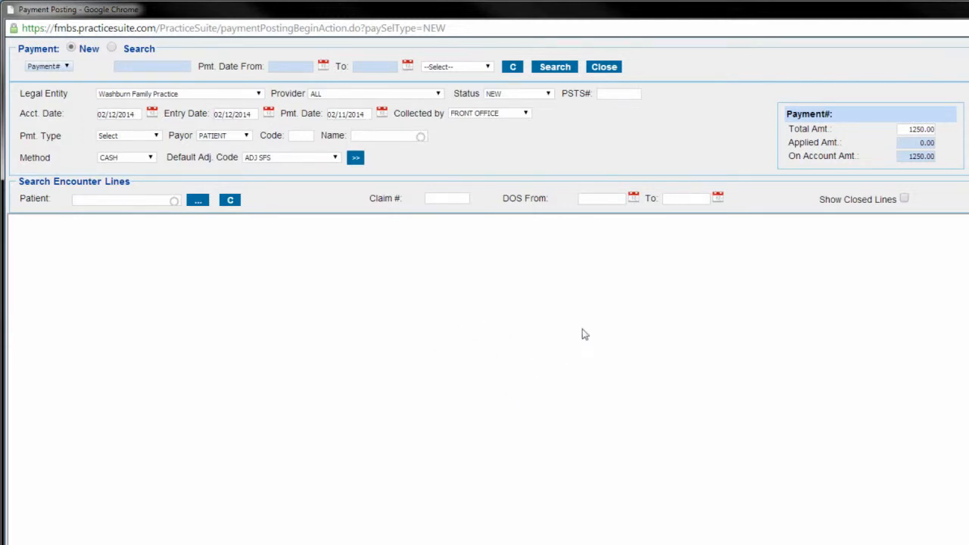
- Set the payment type to CLAIM and choose Blue Cross Blue Shield as the insurance payor
left_click(156, 136)
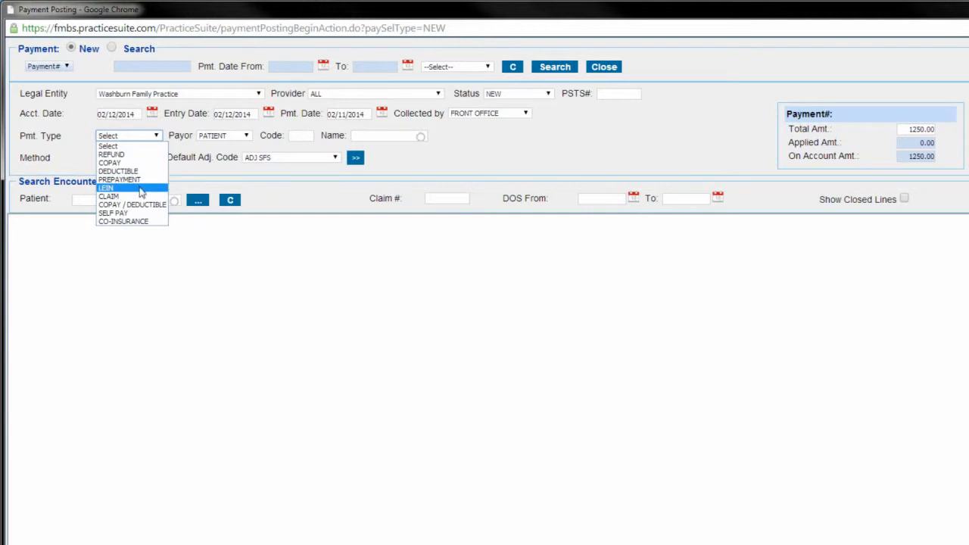
left_click(118, 198)
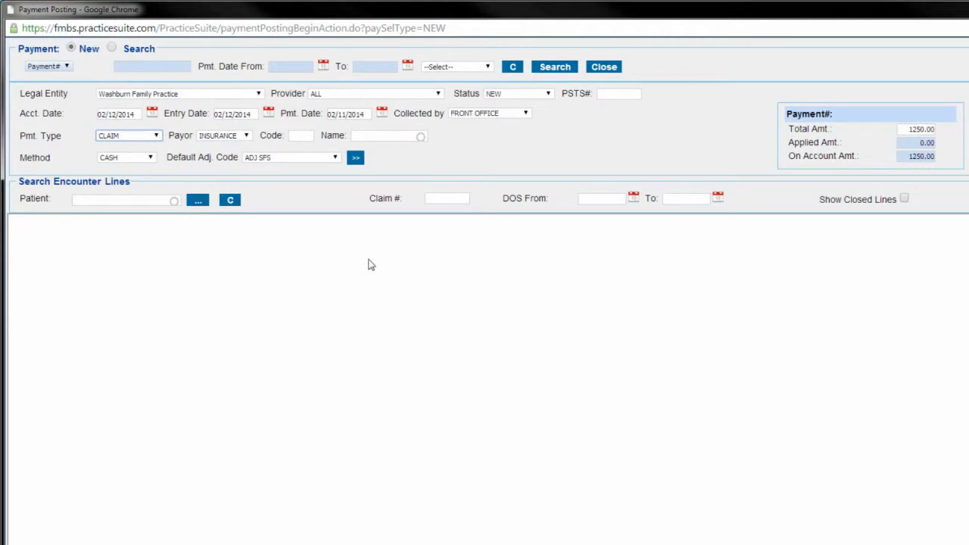
left_click(386, 138)
type("Blue")
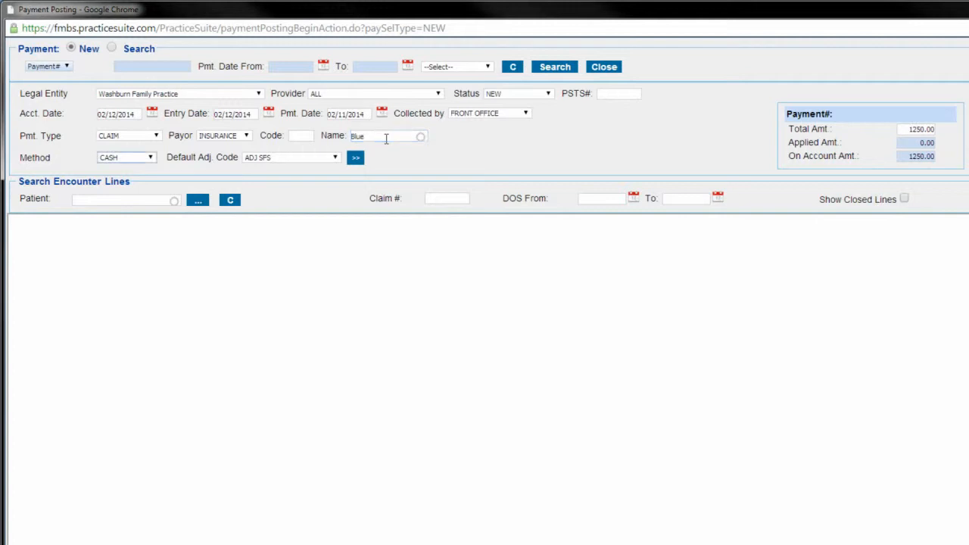
left_click(433, 160)
- Set the payment method to CHECK with number E12345 and the default adjustment code to ADJ SFS
left_click(149, 158)
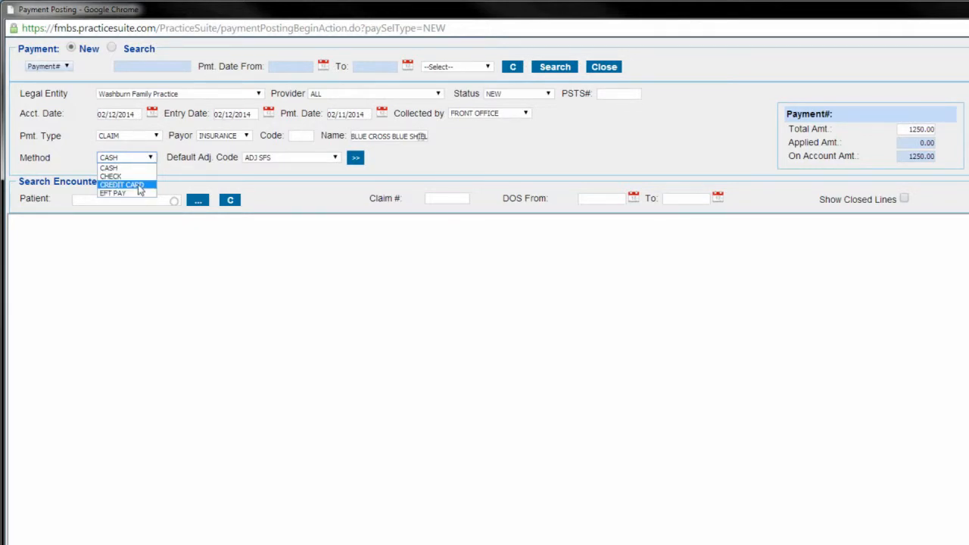
left_click(123, 176)
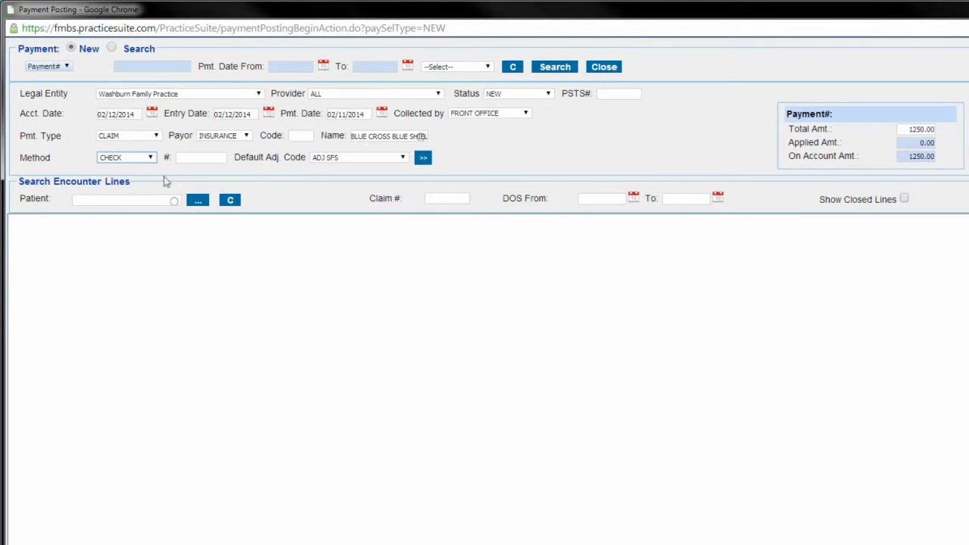
left_click(198, 161)
left_click(504, 162)
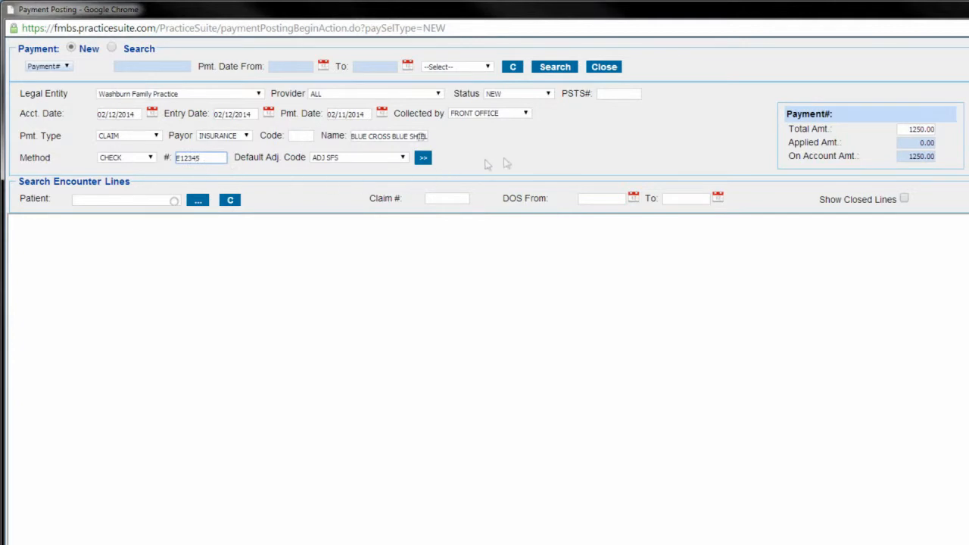
left_click(399, 160)
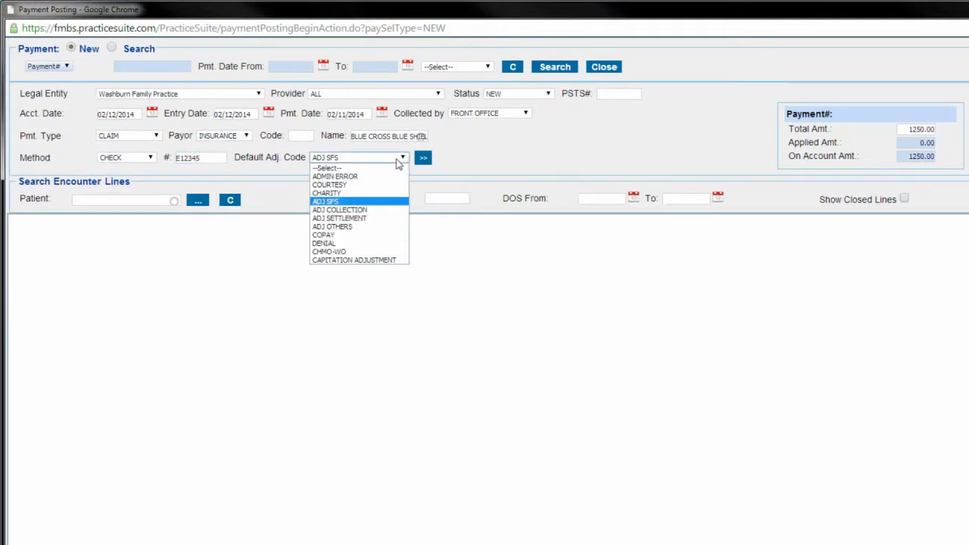
left_click(333, 205)
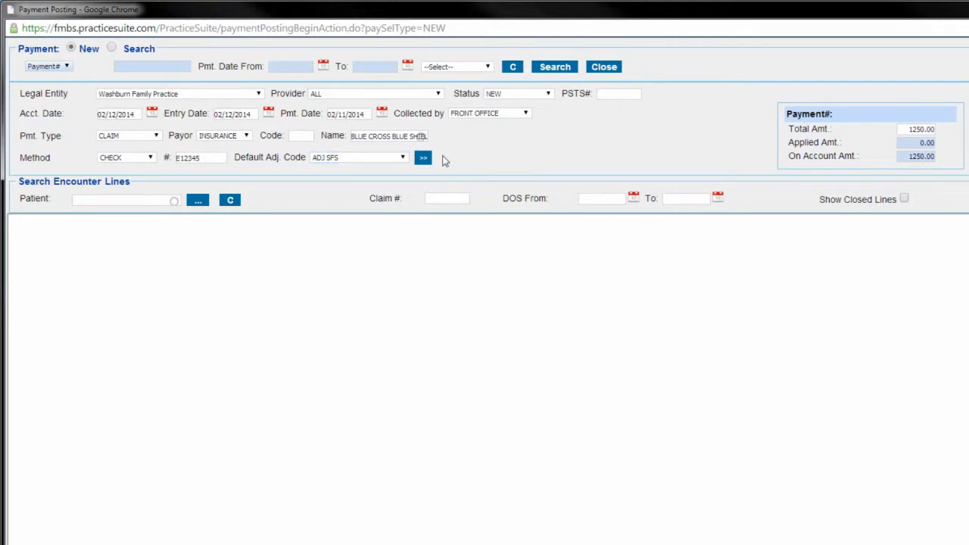
- Expand the additional payment details, leave the comment blank and register the payment
left_click(425, 157)
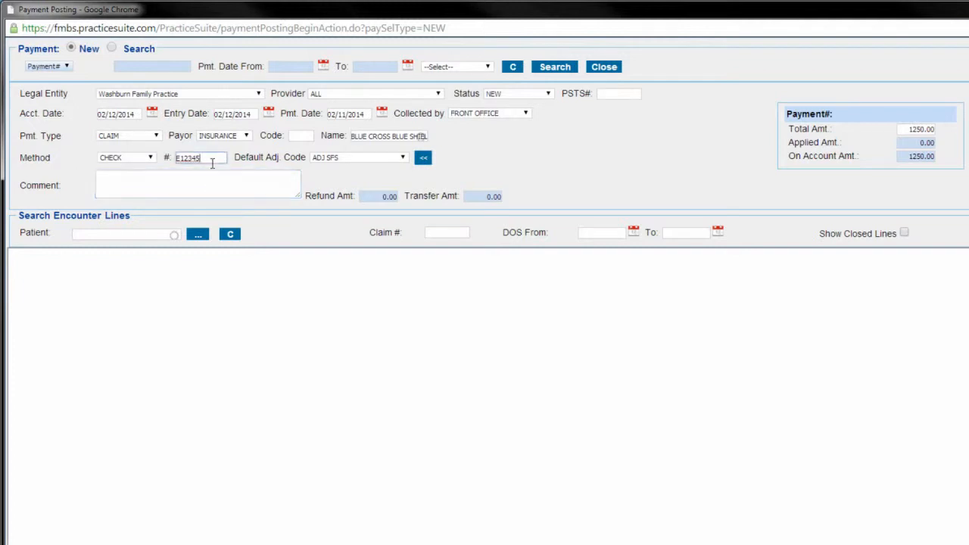
left_click(255, 175)
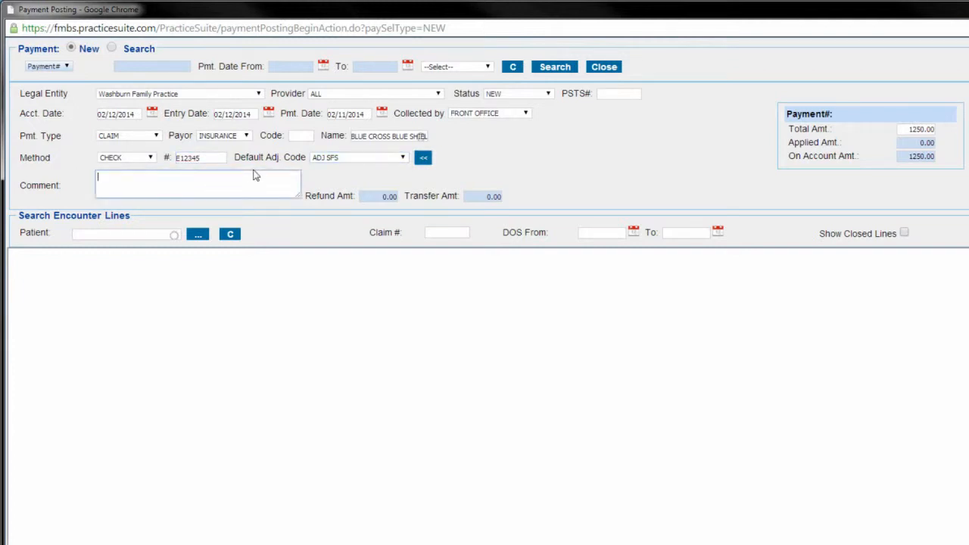
key("Tab")
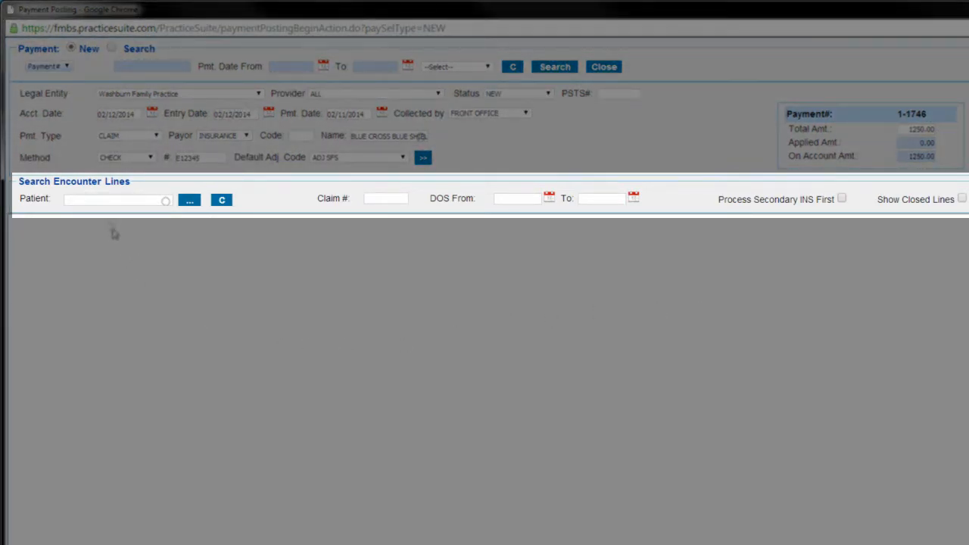
- Select the patient in the encounter line search to load the patient's open charge lines
left_click(390, 203)
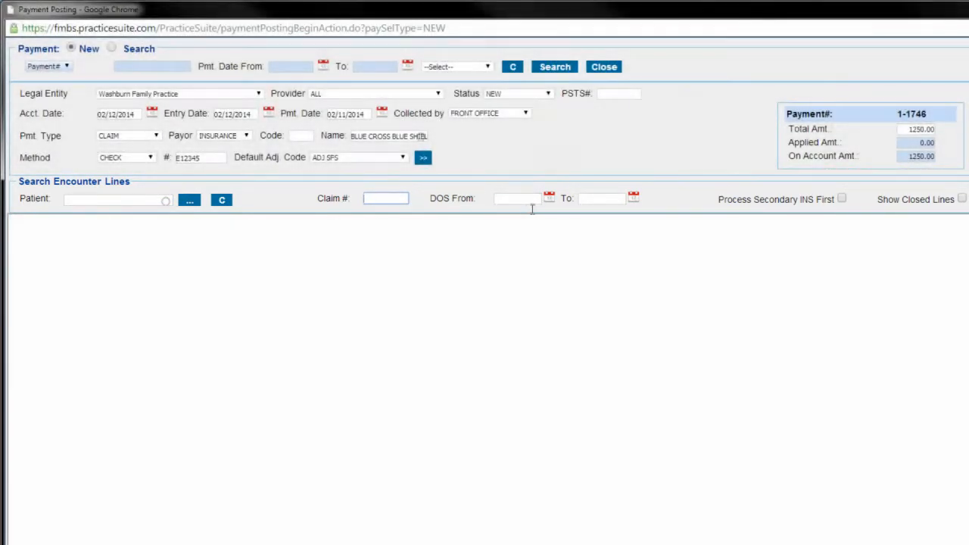
left_click(530, 201)
left_click(583, 201)
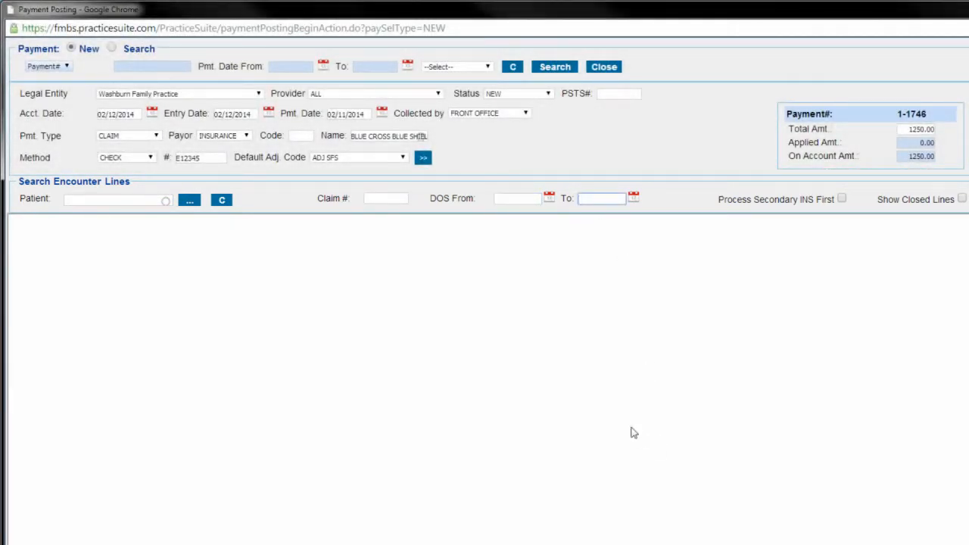
left_click(152, 205)
left_click(160, 232)
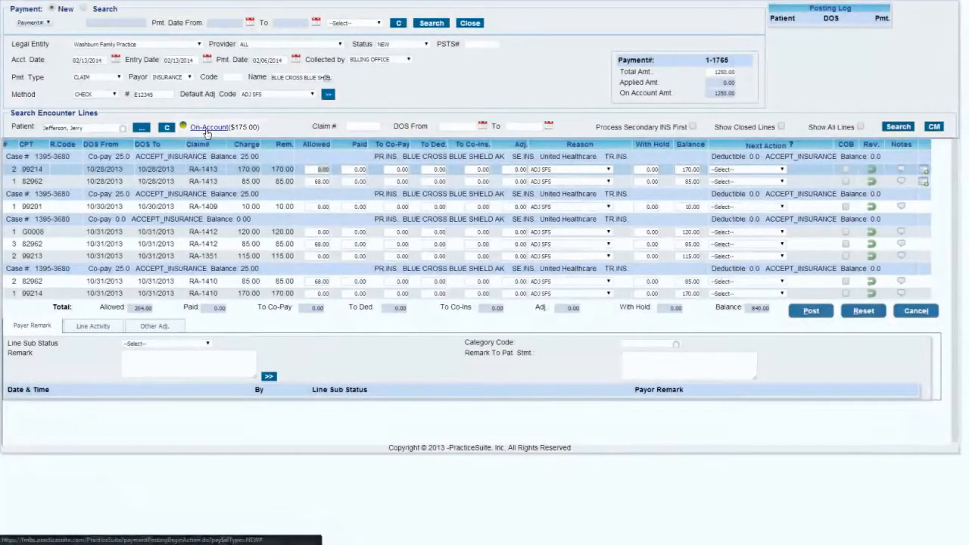
- Open the patient's on-account payments and review the listed copay entries and their unapplied amounts
left_click(204, 129)
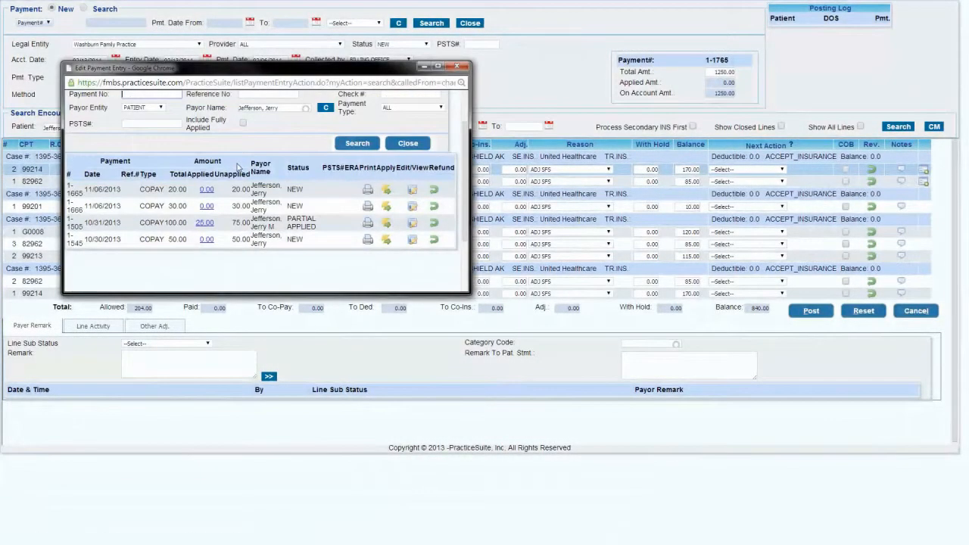
scroll(237, 166, "down", 2)
scroll(224, 192, "up", 2)
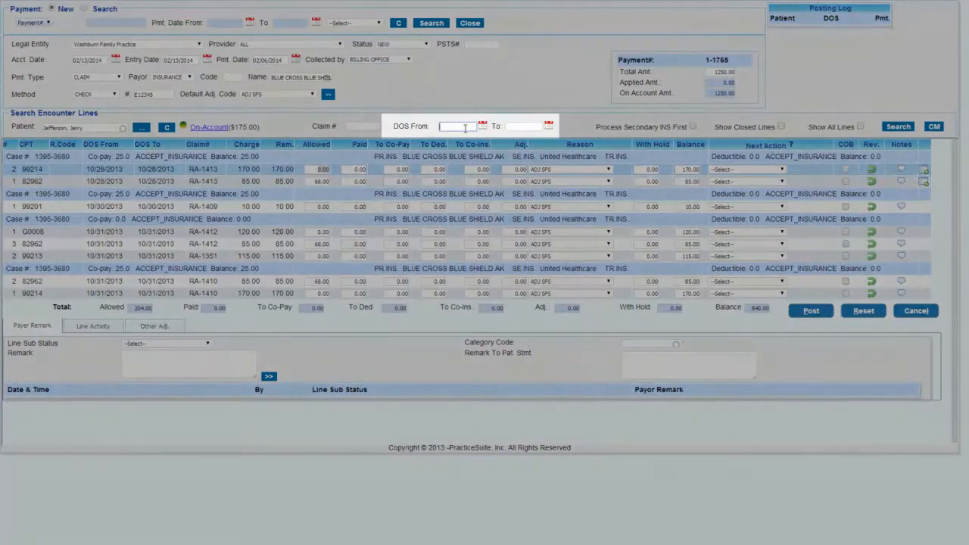
- Filter the encounter lines to dates of service from 10/28/2013 to 10/28/2013 and dismiss the patient billing alert
type("10/28/20")
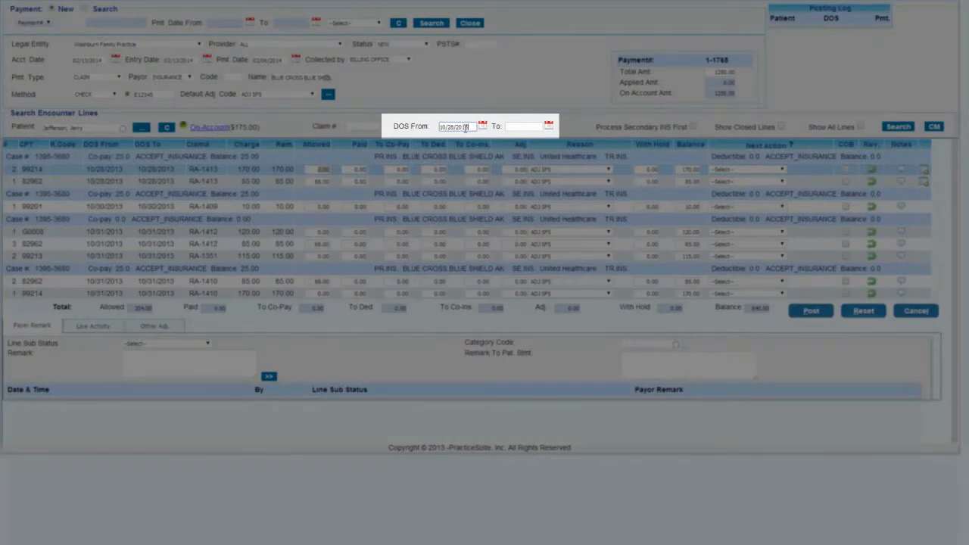
key("Tab")
type("10/2")
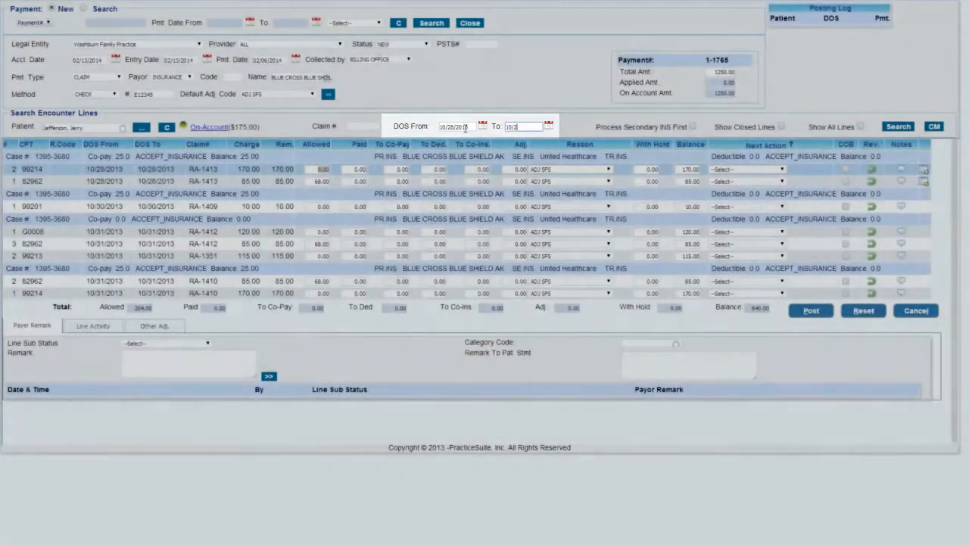
type("8/2013")
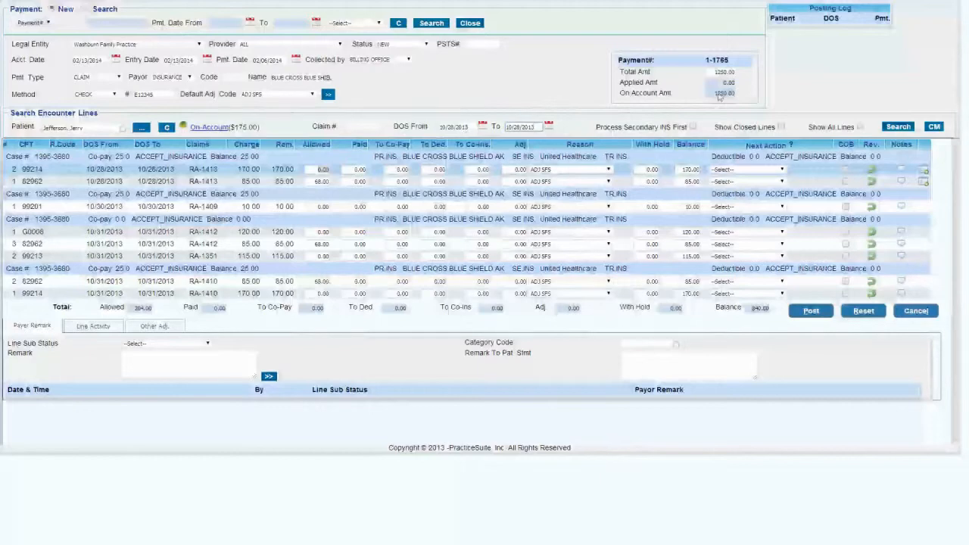
left_click(898, 127)
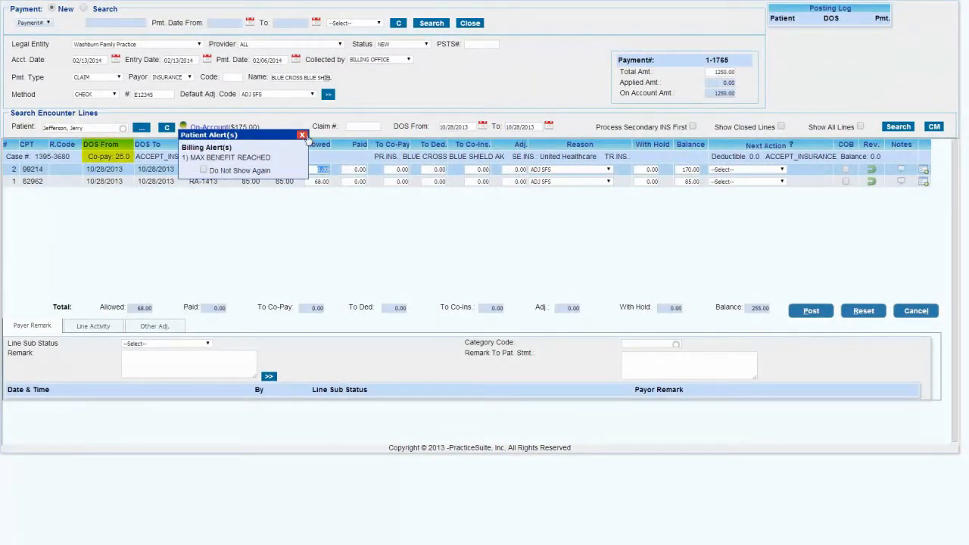
left_click(302, 136)
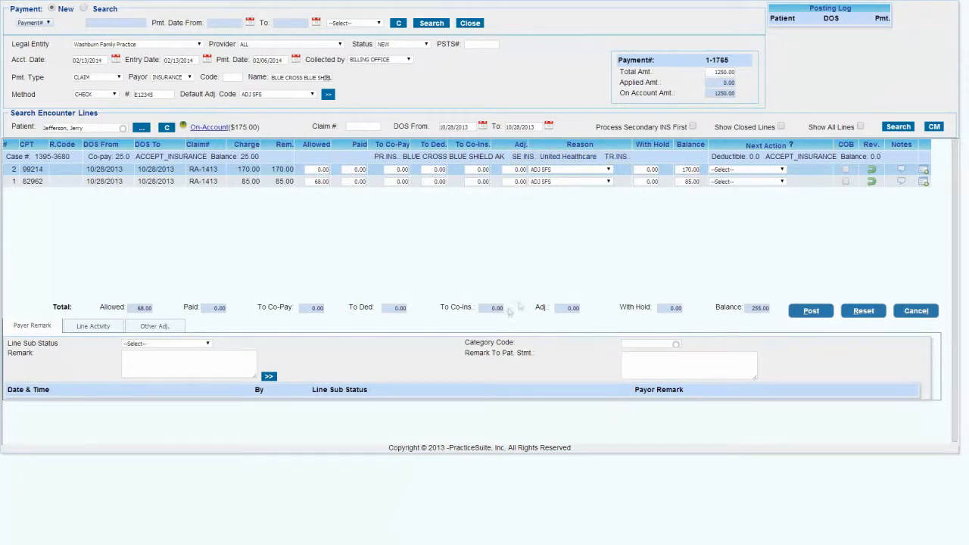
left_click_drag(643, 130, 687, 128)
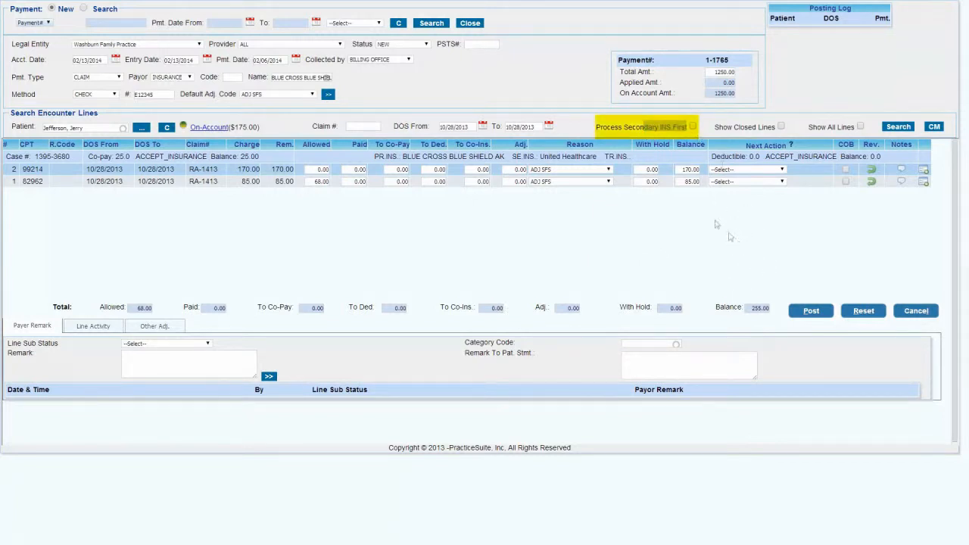
- Enter an allowed amount of 100.00, a paid amount of 50.00 and a co-pay of 25.00 on the 99214 charge line
left_click(642, 130)
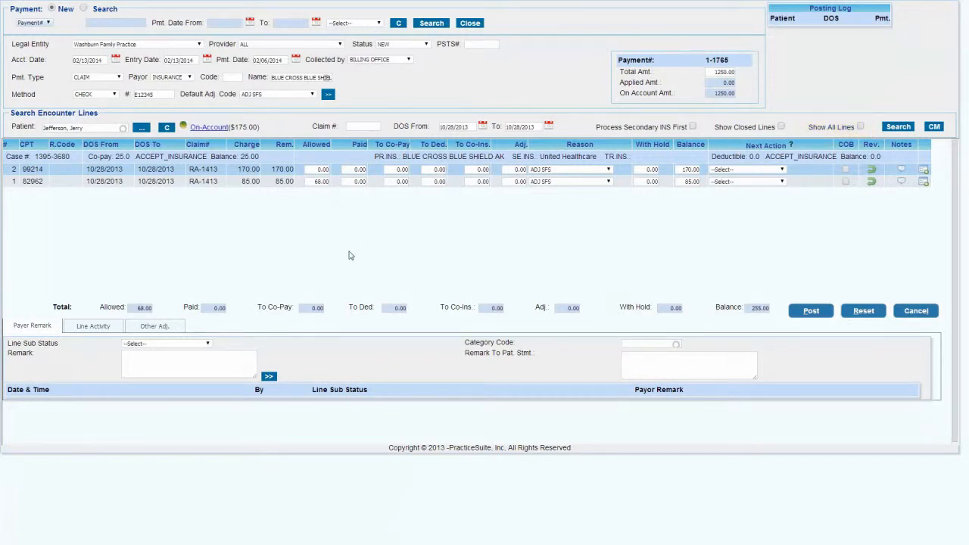
left_click(324, 170)
type("100")
left_click(339, 243)
left_click(367, 169)
left_click(409, 240)
- Set the 99214 line's next action to BILL_TO_PT and post the payment, accepting the confirmation
left_click(749, 171)
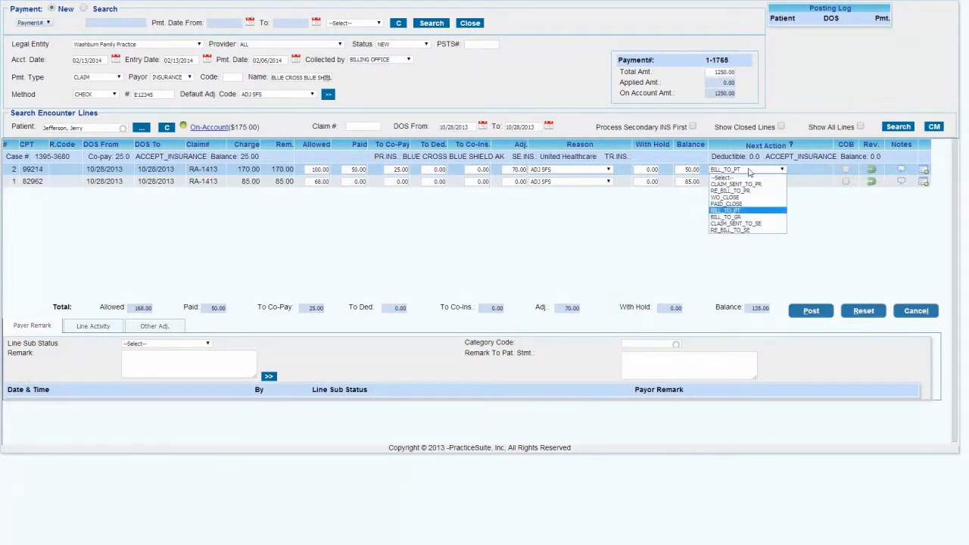
left_click(755, 213)
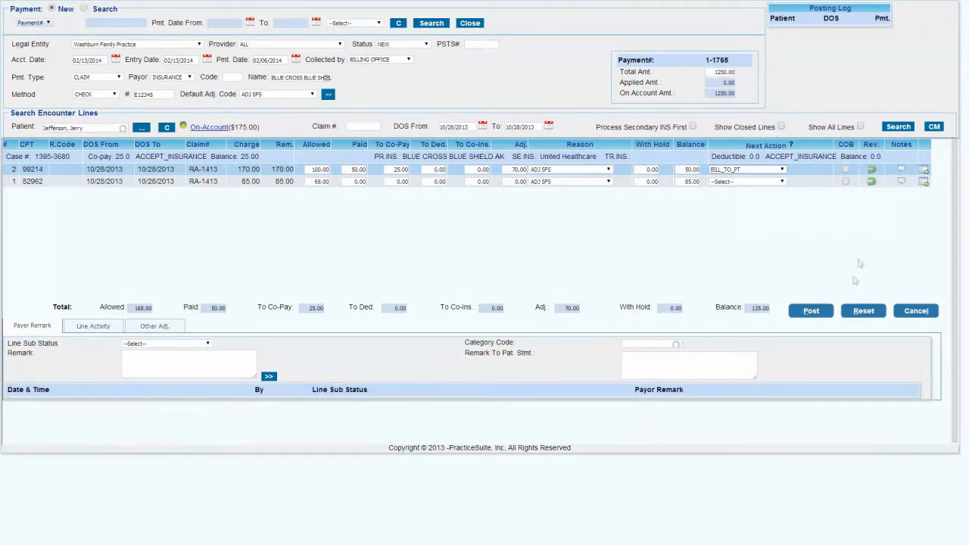
left_click(811, 311)
left_click(470, 204)
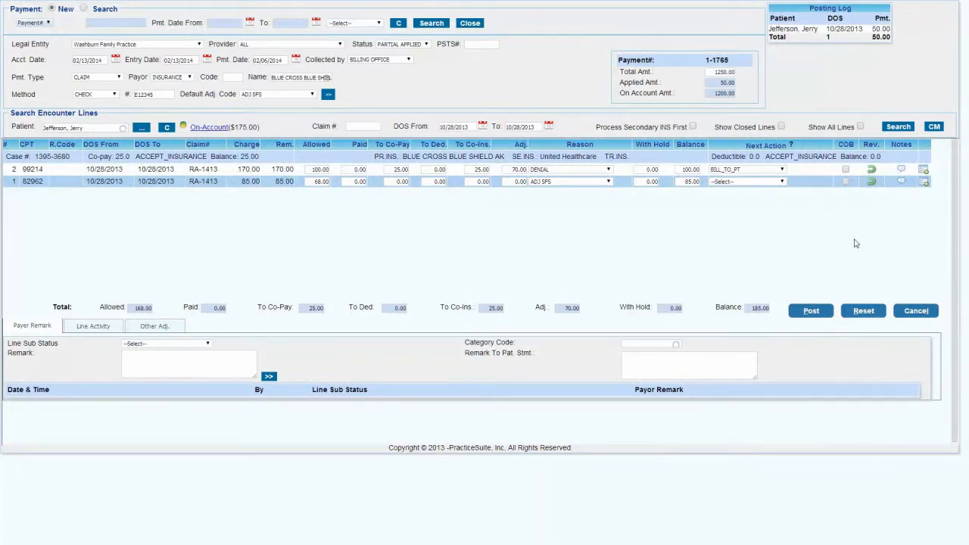
- Mark the 82962 line as DENIAL with next action RE_BILL_TO_PR and line sub status Denied-Follow-up with Insurance
left_click(605, 183)
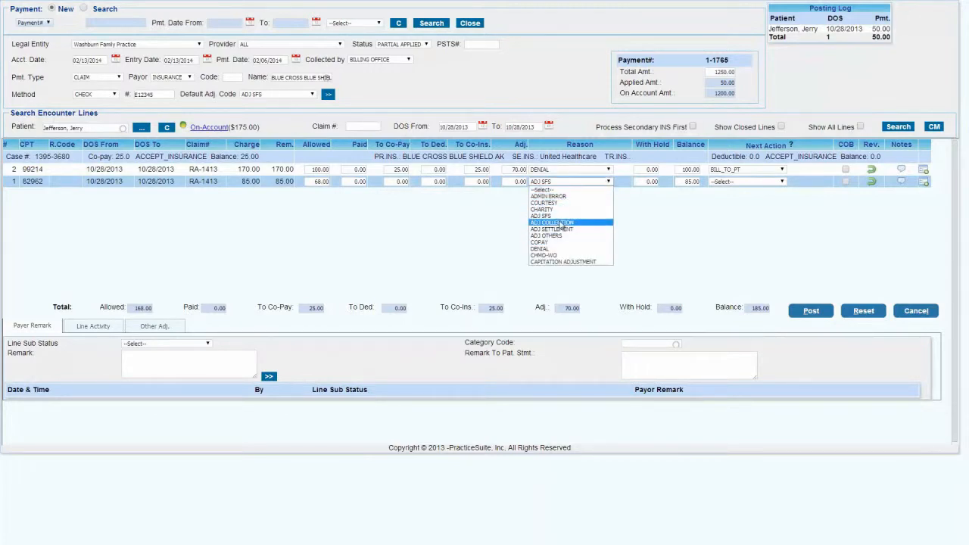
left_click(550, 249)
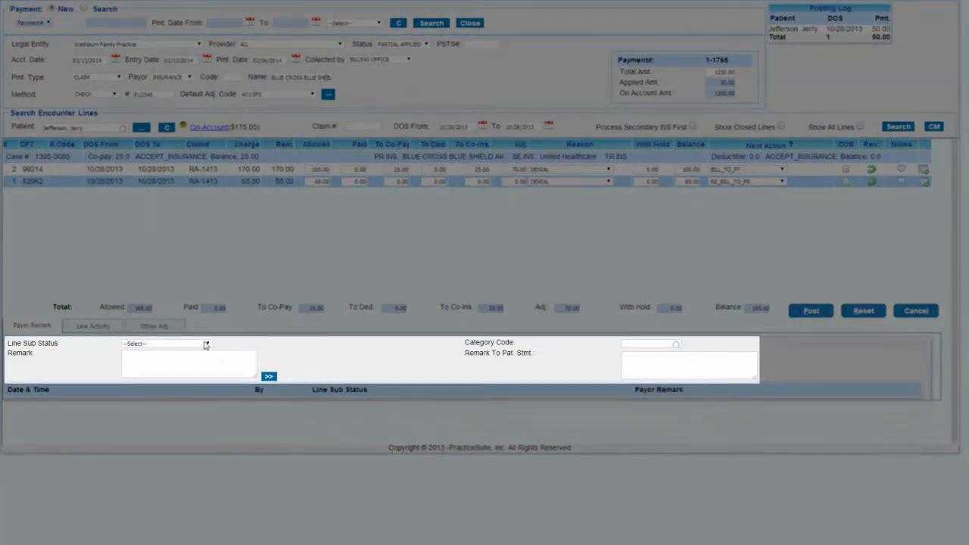
left_click(206, 345)
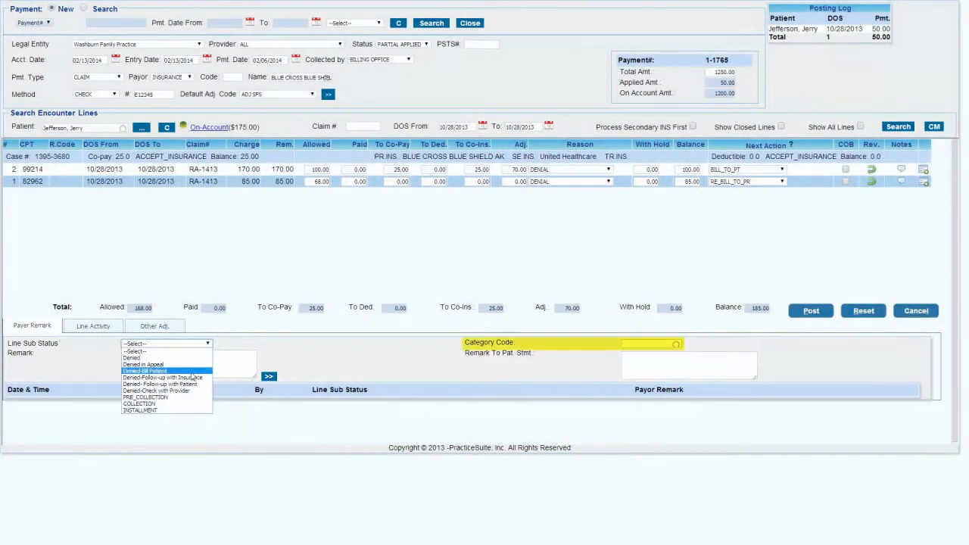
left_click(193, 376)
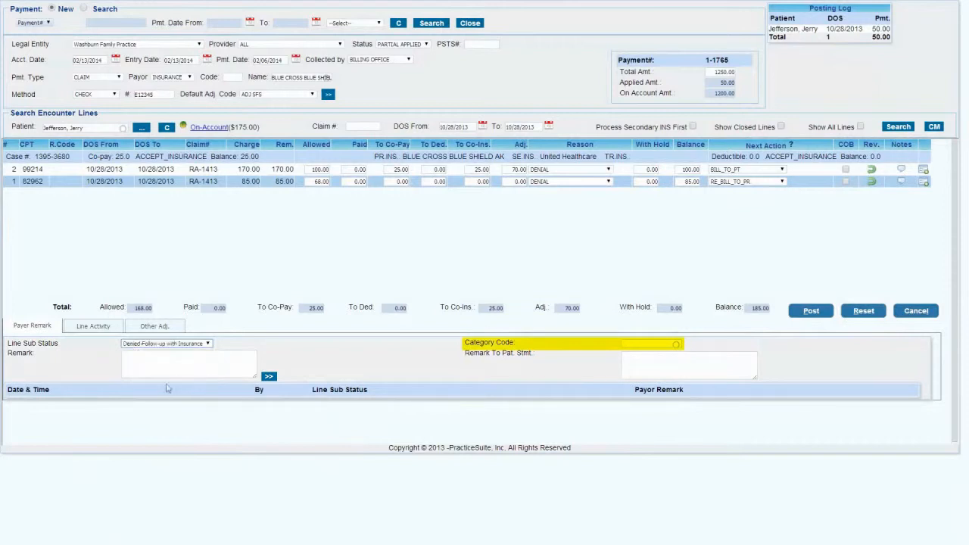
- Enter the payer remark "Here" for the denied line and copy it to the patient statement remark
left_click(255, 371)
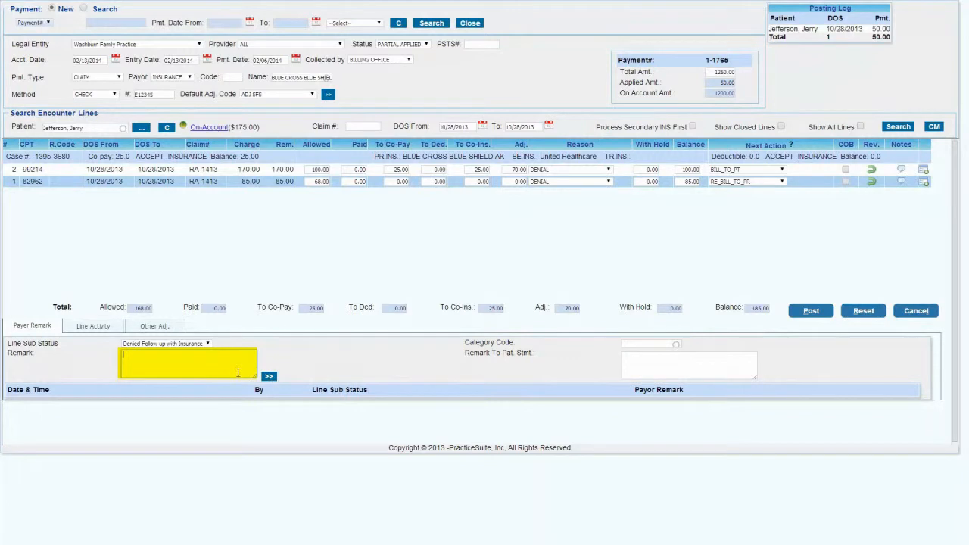
type("Here")
left_click(269, 376)
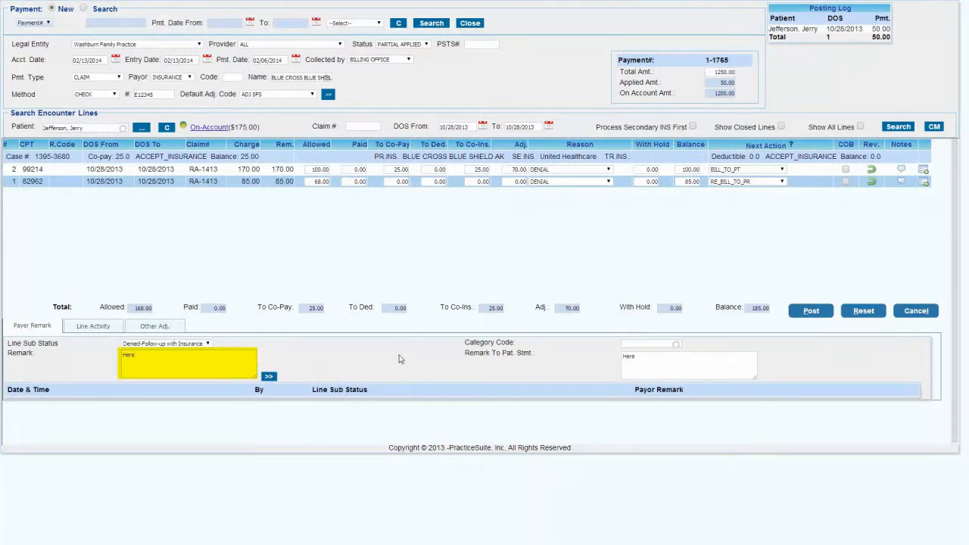
- Review the 82962 line's activity history and the reasons available for other adjustments
left_click(92, 325)
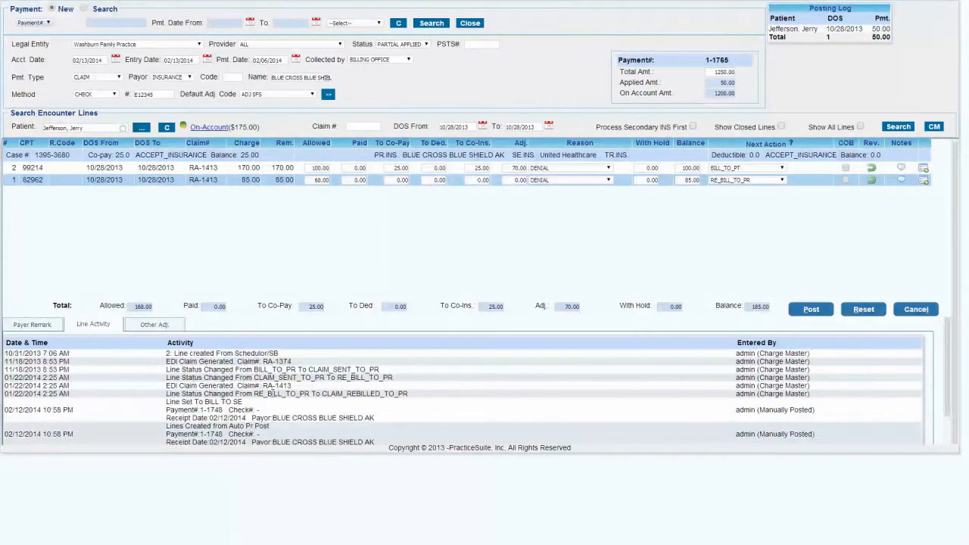
left_click(171, 327)
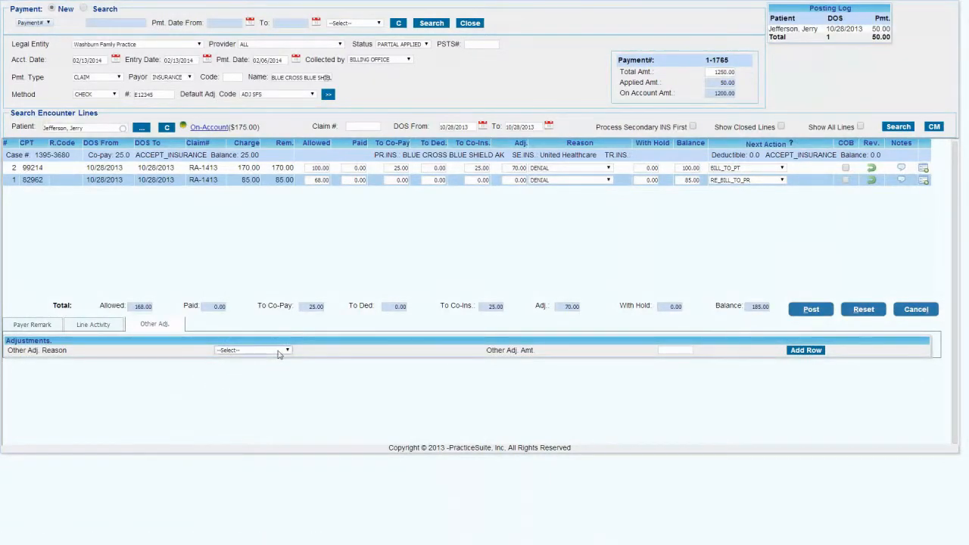
left_click(279, 350)
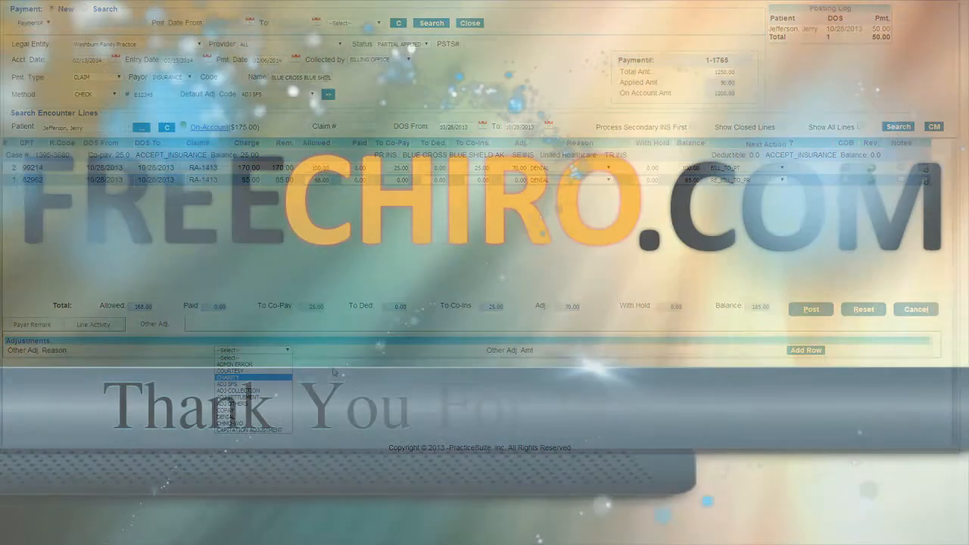